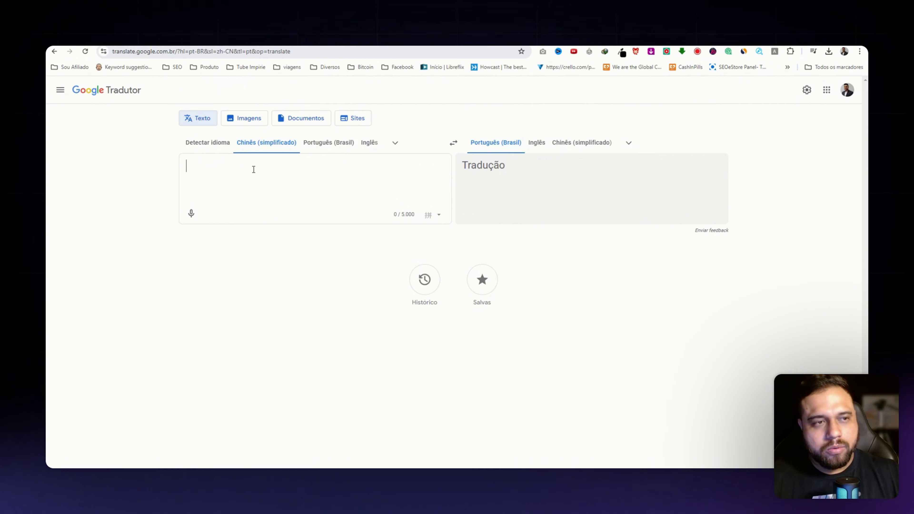
Step: Translate the Chinese washing-machine script from Simplified Chinese to Portuguese (Brasil) and copy the translation
{"action": "type", "text": "这个 强动 洗衣机 呢 几个 月 不 清洗 的话 就 很脏 今天 呢 教 大家 拆卸 的 方法 自己 清洗 的话 呢 可以 省下 不少 钱 看到 没有 里面 多脏 这样 呢 连 这个 衣服 都 洗 不 干净 这个 洗衣机 呢 左边 有 螺丝 这 右边 呢 还有 个 螺丝 另外 呢 这 后面 呢 还有 两个 螺丝 把 这 四个 螺丝 都 削 了 以后 呢 这个 上 钥 就 可以 拿 下来 的 把 这 上 杆 给 它 削 了 上面 这个 杆杆 也 要 削 了 这 上面 也 有 四个 螺丝 这样 就 可以 拿 回来 了 把 这个 玻璃 削 了 这 是 个 针扣 螺丝 需要 逆时针 旋转 找 两个 比较 加热 的 东西 从 这个 腰里 给 他 插进去 这个 包裹 就 可以 拿 回来 的 找 一个十个 的 套管 把 这 四个 螺丝 给 他 削 了 这 四个 螺丝 是 固定 这个 内桶 的 逆时针 旋转 把 这个 内桶 呢 像 这样 晃动 晃 一下 就 可以 很 轻松 的 拿 下来 的 一会 咱们 用 这个 清水 给 它 冲洗 一下 把 这个 推机 呢 开到 这个 吐水 模式 把 这个 大 东西 给 它 冲洗 下去 就 可以 了 这个 内桶 呢 也 挺 大 的 全是 泥 这 也 要 冲洗 一下 另外 呢 这个 里面 也 要 清洗 一下 这个 大 东西 呢 稍微 在 这个 里面 藏着 这个 也 要 摘下来 也 要 取下来 这个 过滤网 上面 有 螺丝 的 先 把 螺丝 取 下来 这个 像 这样 一 拽 就 可以 下来 了 看到 没有 很多 泥 你 给 它 冲洗 一下 就 可以 了 看到 没有 这么 多泥 好 了 今天 视频 就 到 这里 了 咱们 下期 再见"}
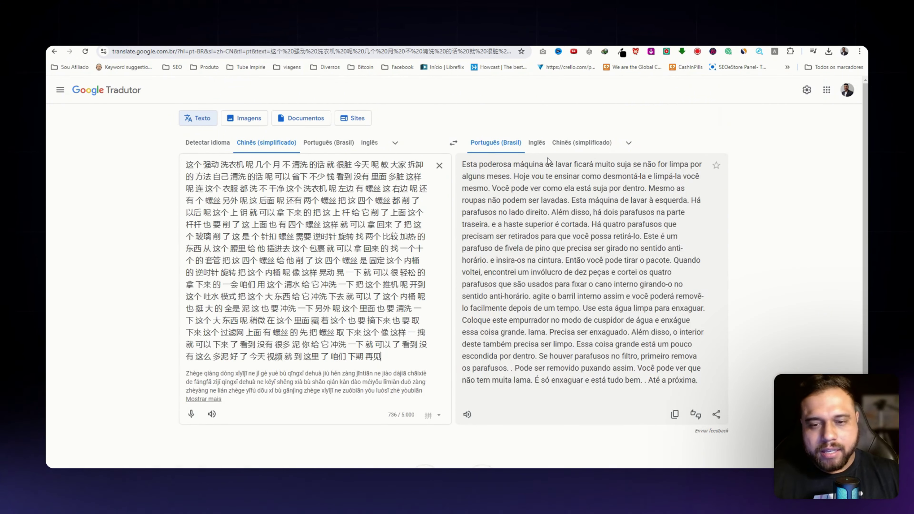
{"action": "left_click", "coordinate": [675, 414]}
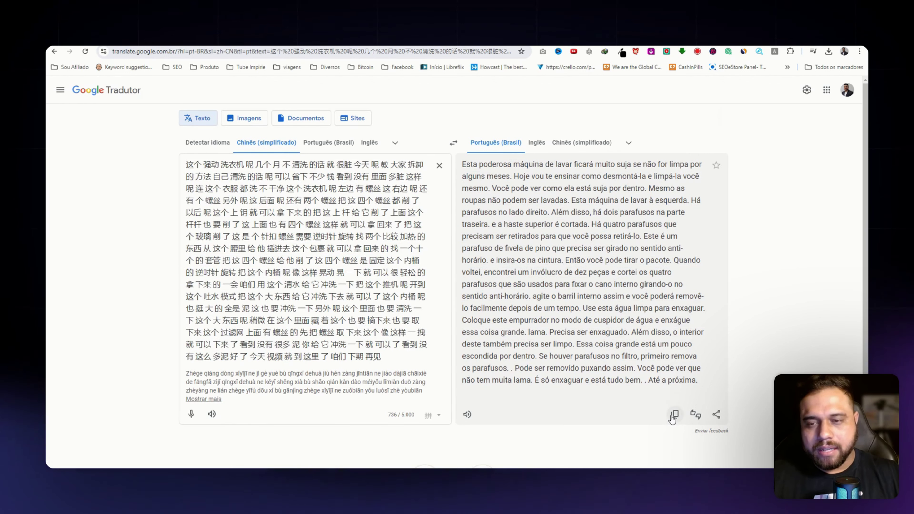
{"action": "left_click", "coordinate": [673, 417]}
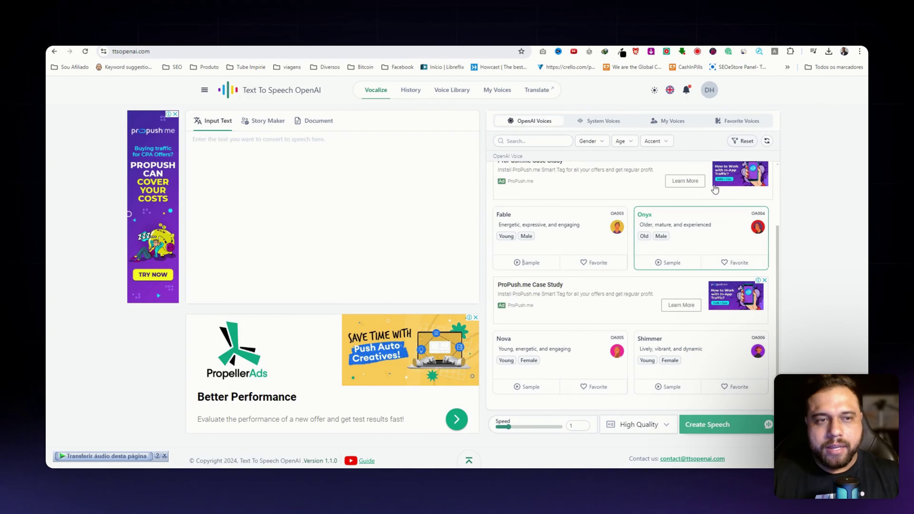
Step: Switch to the Text To Speech OpenAI site and paste the translated Portuguese script as the input text
{"action": "key", "text": "ctrl+Tab"}
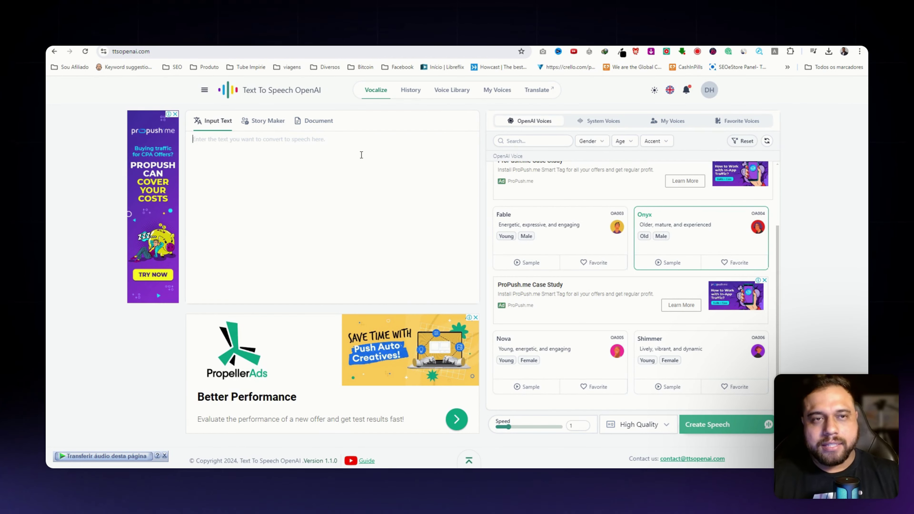
{"action": "key", "text": "ctrl+Tab"}
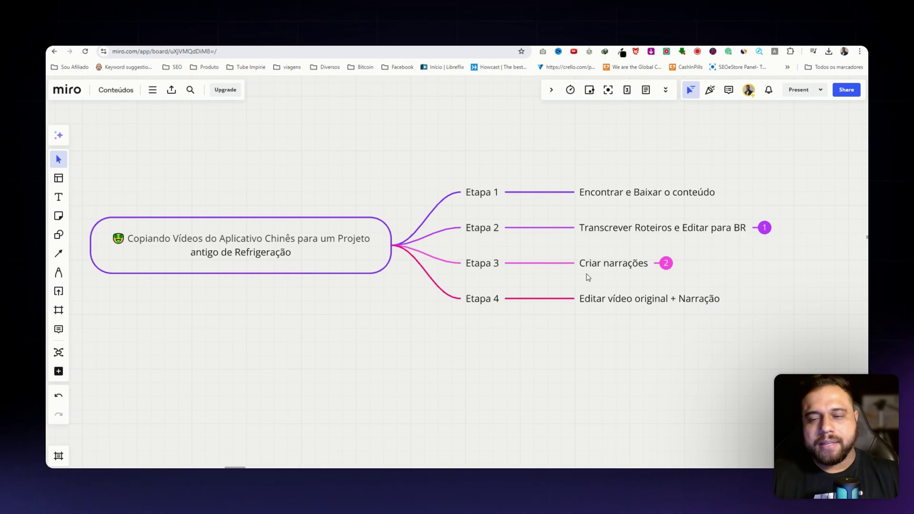
{"action": "key", "text": "ctrl+shift+Tab"}
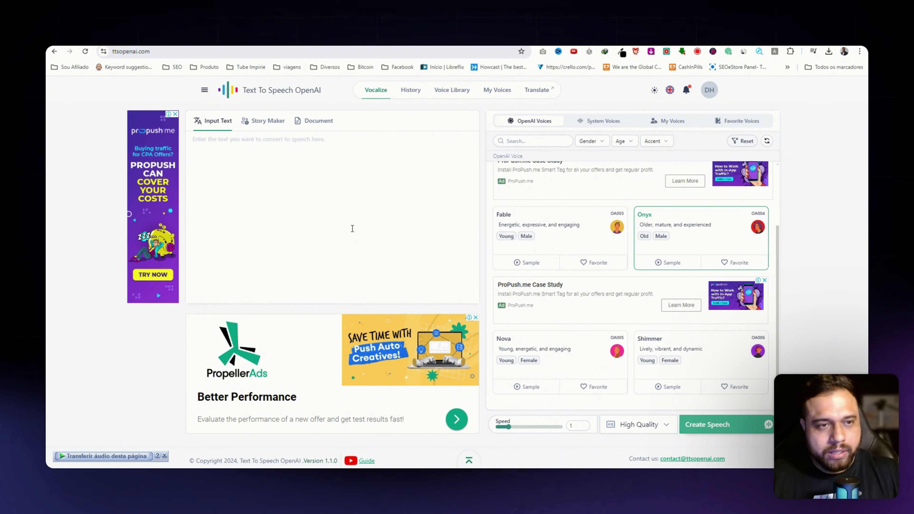
{"action": "key", "text": "ctrl+v"}
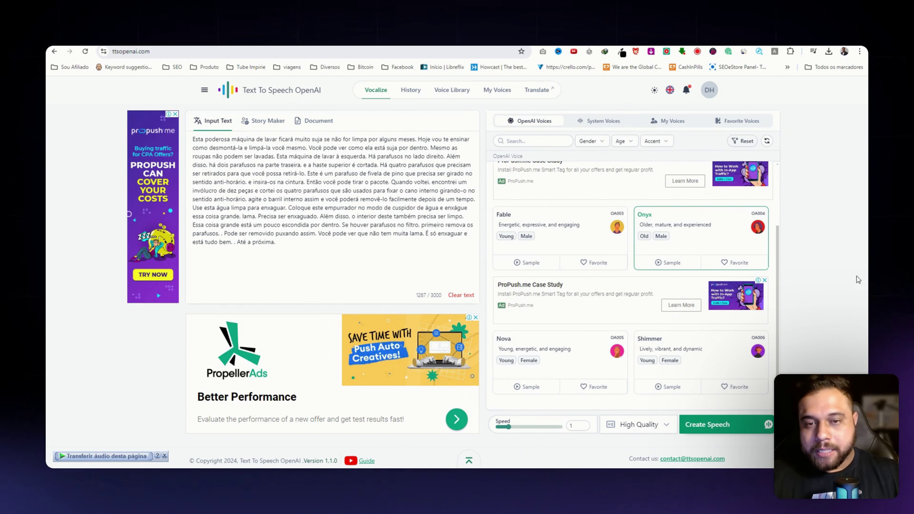
Step: Generate the narration with the Fable voice and download the resulting audio
{"action": "left_click", "coordinate": [576, 220]}
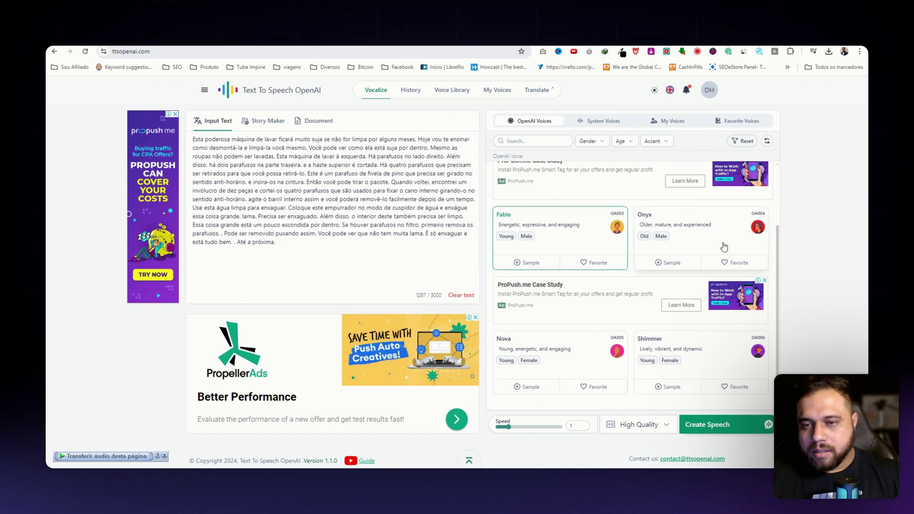
{"action": "scroll", "coordinate": [641, 245], "scroll_direction": "up", "scroll_amount": 2}
{"action": "scroll", "coordinate": [558, 243], "scroll_direction": "down", "scroll_amount": 1}
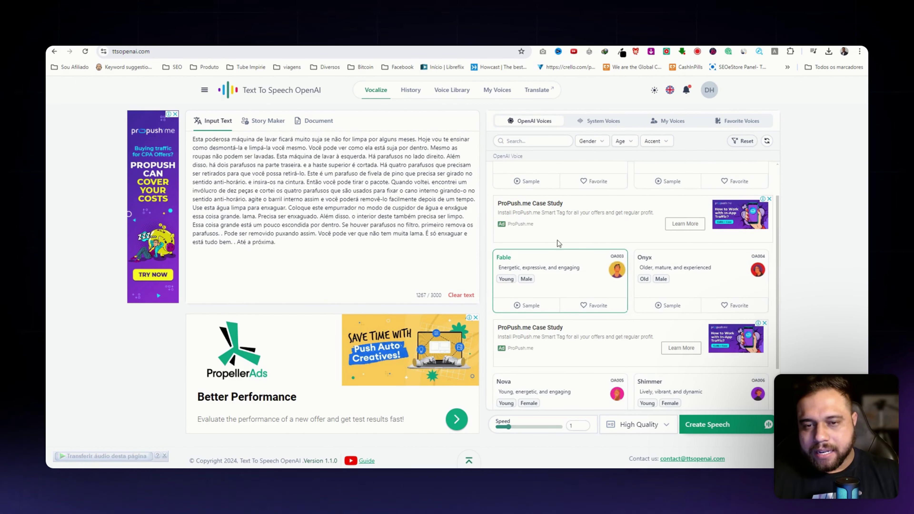
{"action": "scroll", "coordinate": [644, 343], "scroll_direction": "down", "scroll_amount": 1}
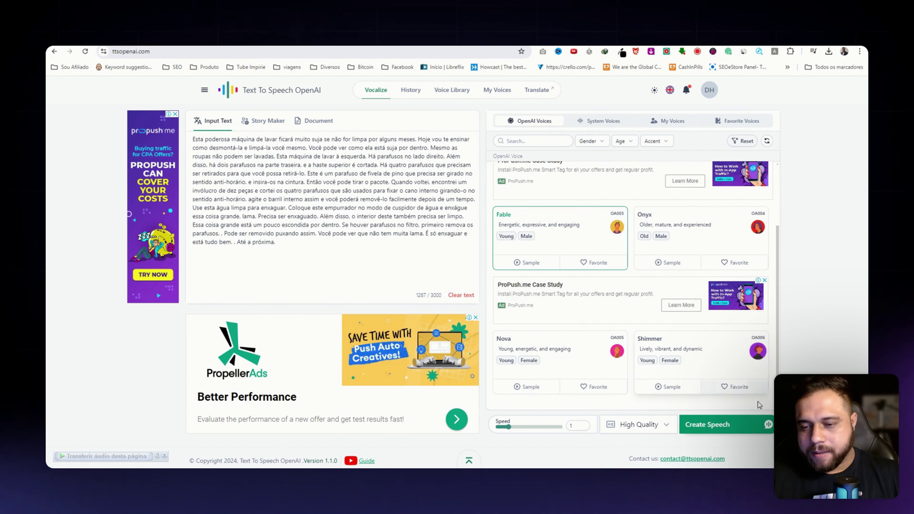
{"action": "left_click", "coordinate": [728, 428]}
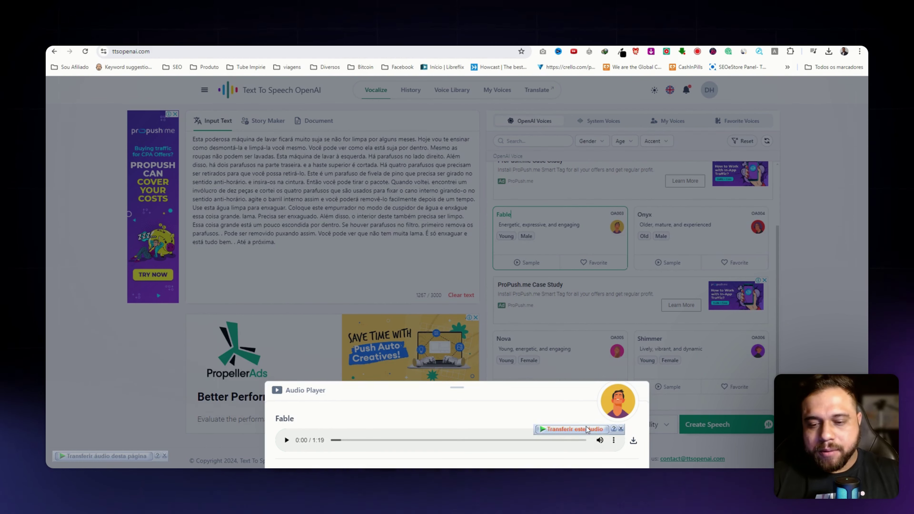
{"action": "left_click", "coordinate": [634, 441]}
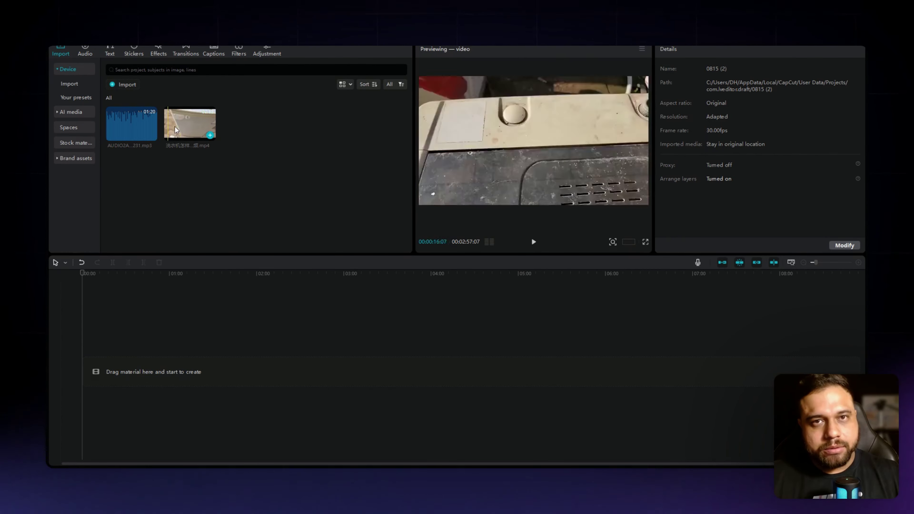
Step: In CapCut, add the imported washing-machine video and the narration MP3 to the start of the timeline
{"action": "left_click", "coordinate": [211, 135]}
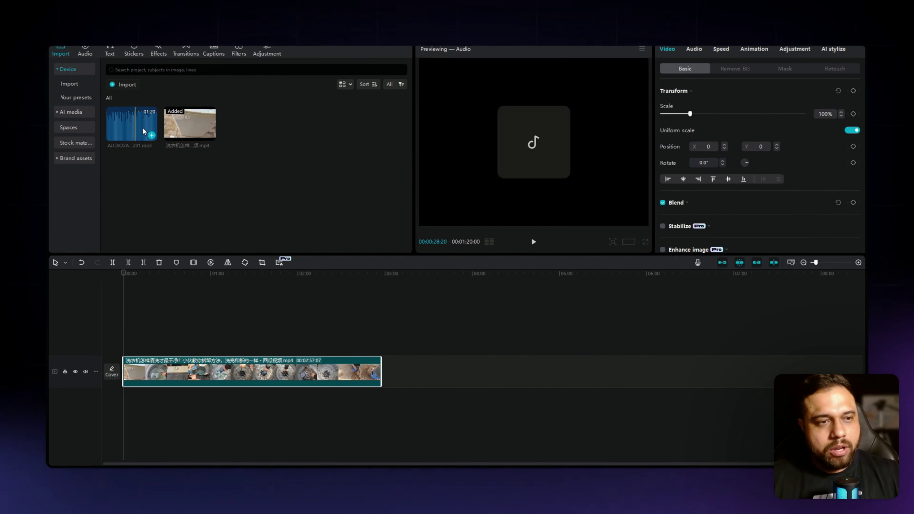
{"action": "left_click", "coordinate": [152, 135]}
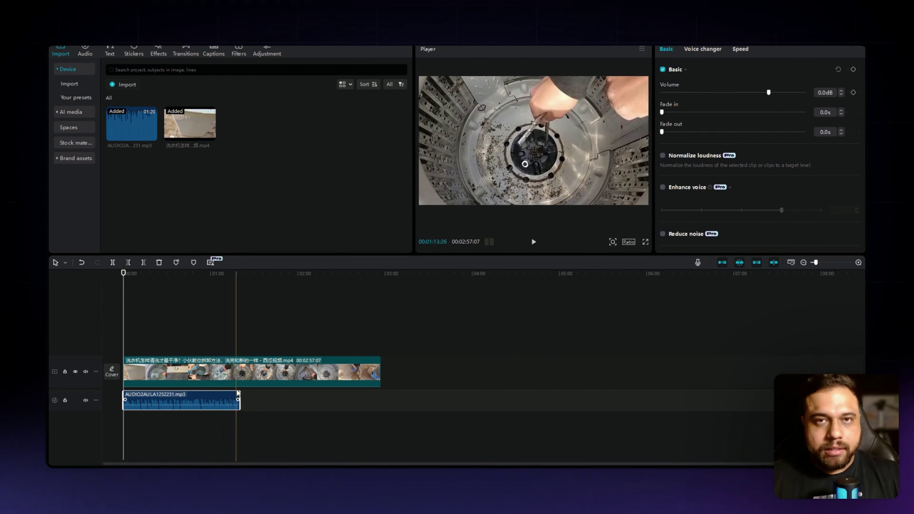
Step: Speed up the washing-machine video clip to 2.2x to bring its length close to the narration's
{"action": "left_click", "coordinate": [243, 375]}
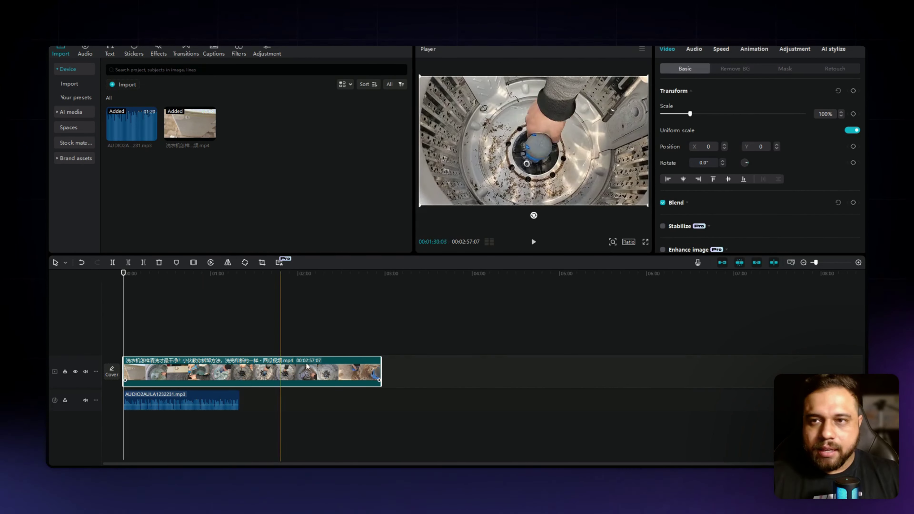
{"action": "left_click", "coordinate": [722, 49]}
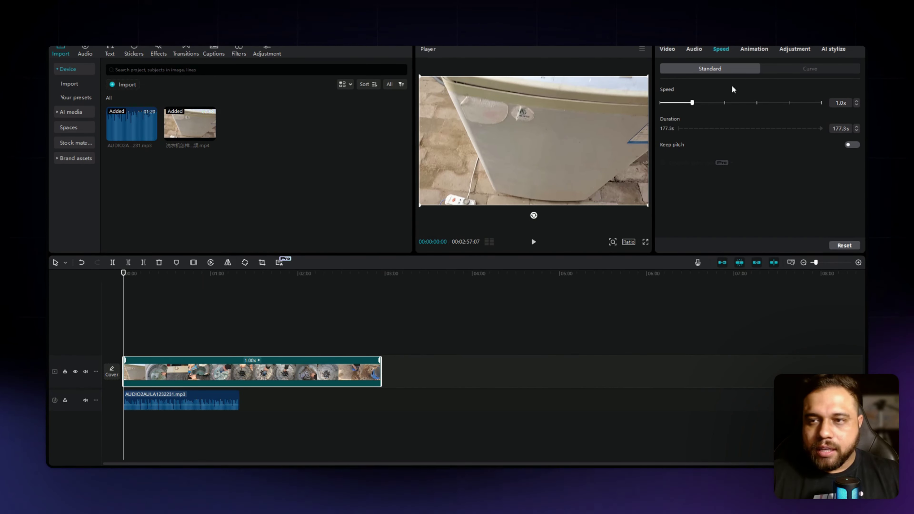
{"action": "left_click", "coordinate": [857, 101]}
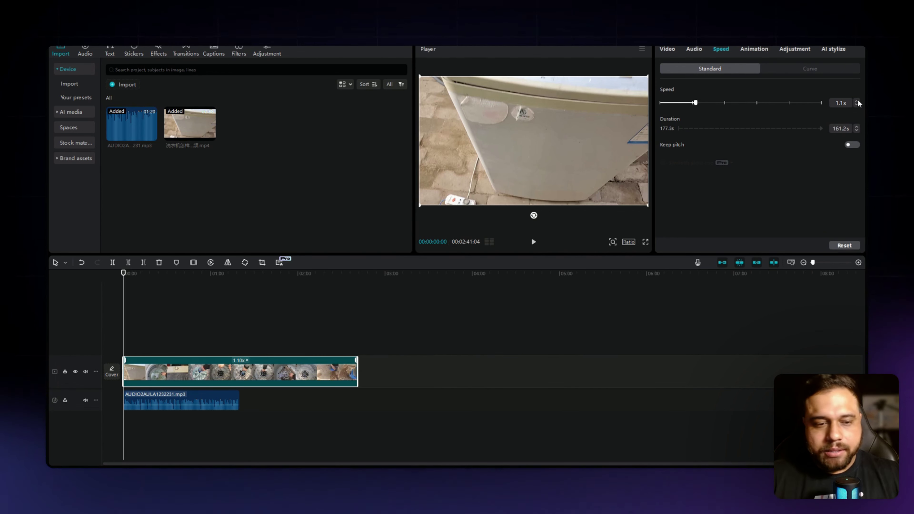
{"action": "left_click", "coordinate": [857, 101]}
{"action": "left_click", "coordinate": [858, 101]}
{"action": "left_click", "coordinate": [857, 102]}
{"action": "left_click", "coordinate": [858, 101]}
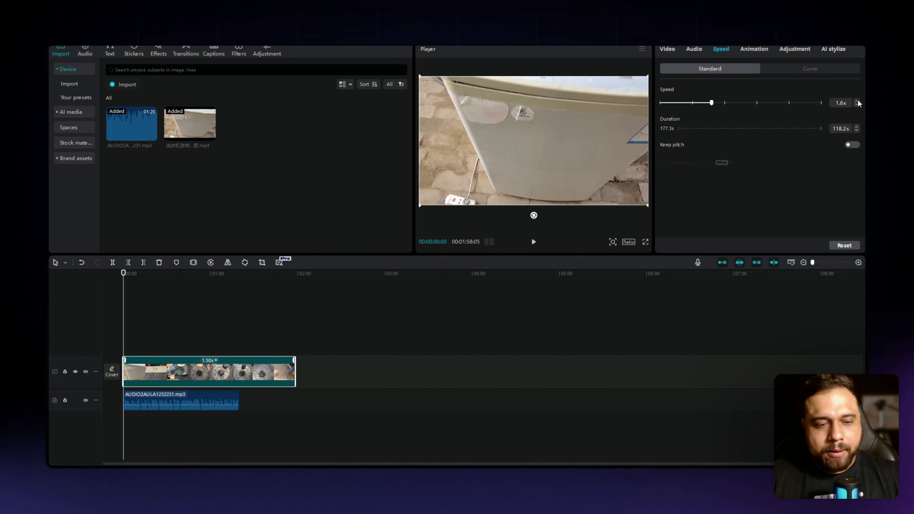
{"action": "left_click", "coordinate": [858, 101]}
{"action": "left_click", "coordinate": [858, 101]}
{"action": "left_click", "coordinate": [857, 101]}
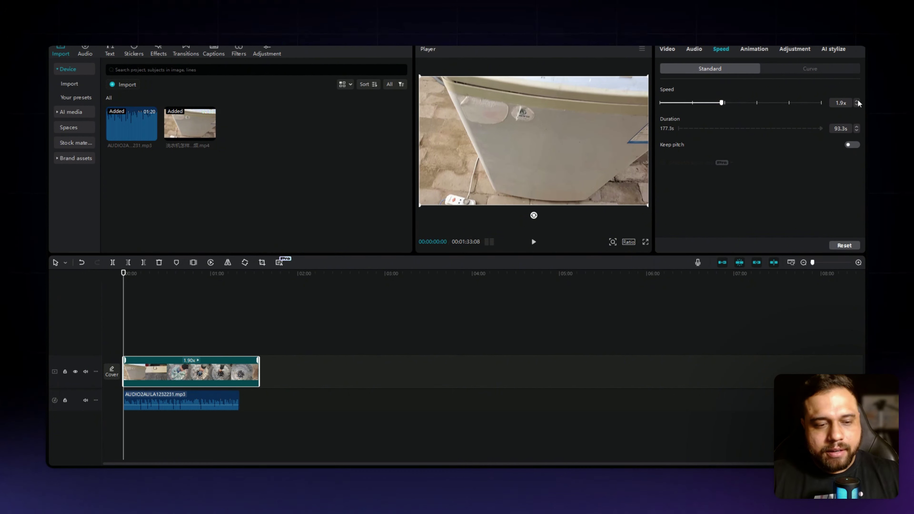
{"action": "left_click", "coordinate": [857, 101]}
{"action": "left_click", "coordinate": [858, 101]}
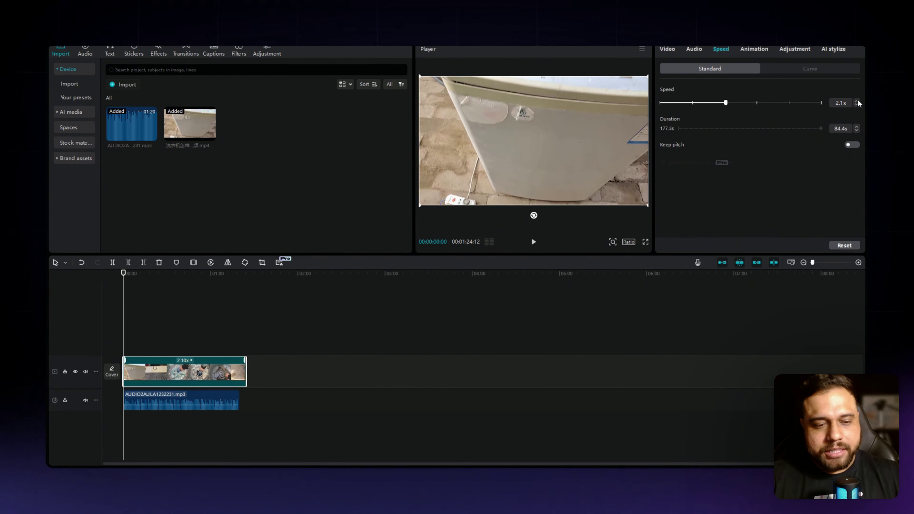
{"action": "left_click", "coordinate": [857, 101]}
Step: Compare the ends of the video and narration, try a video speed of 2.3x, and return it to 2.2x
{"action": "scroll", "coordinate": [327, 302], "scroll_direction": "up", "scroll_amount": 6}
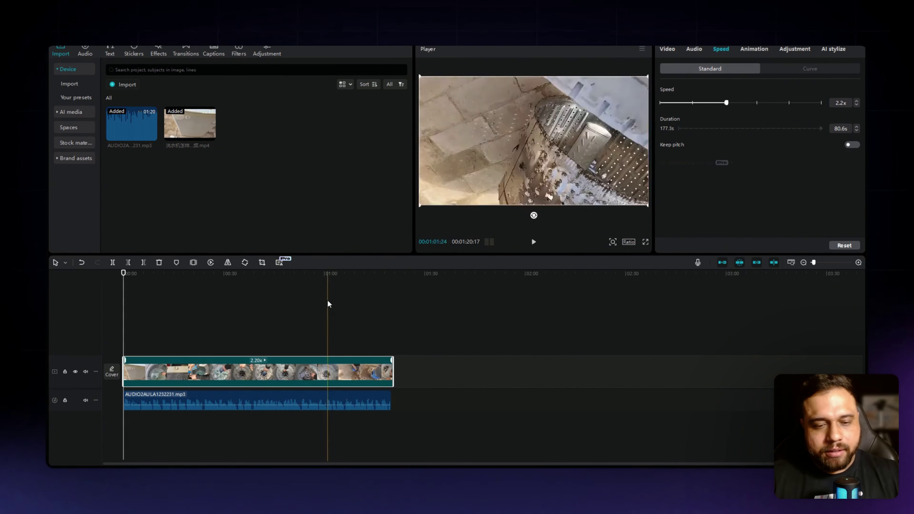
{"action": "scroll", "coordinate": [787, 358], "scroll_direction": "down", "scroll_amount": 1}
{"action": "key", "text": "Home"}
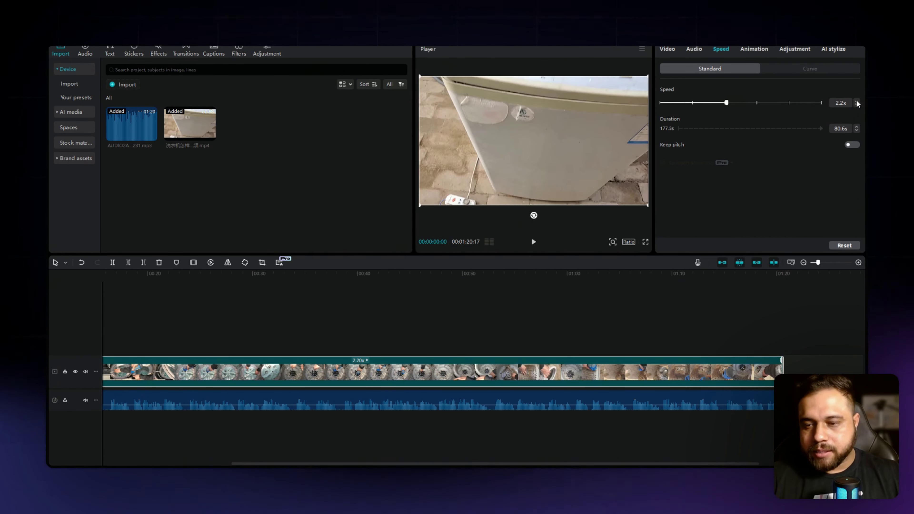
{"action": "left_click", "coordinate": [857, 102]}
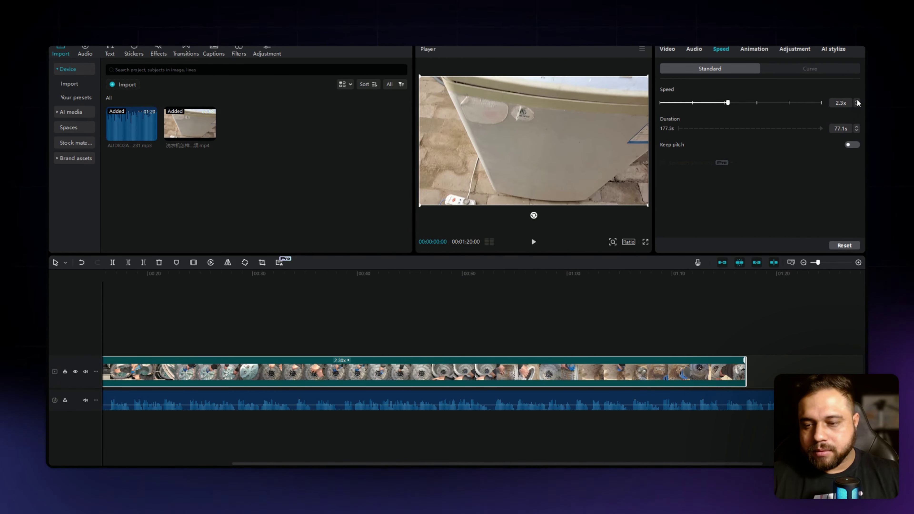
{"action": "left_click", "coordinate": [857, 105]}
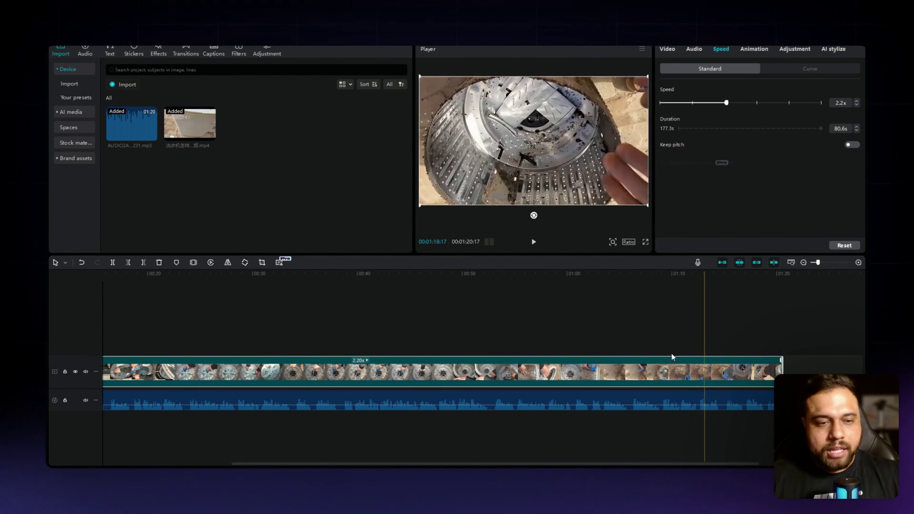
Step: Play the edited video with its narration full screen from the beginning
{"action": "left_click", "coordinate": [272, 313]}
{"action": "left_click_drag", "start_coordinate": [272, 312], "coordinate": [86, 320]}
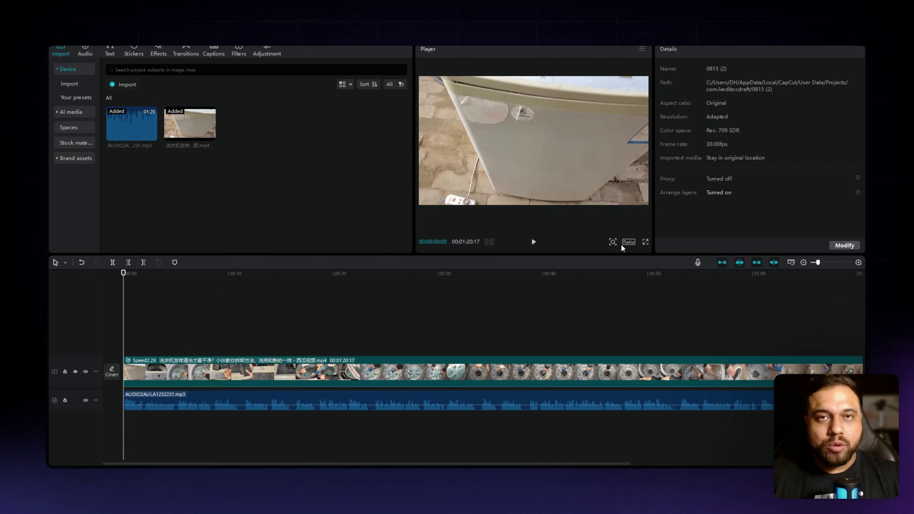
{"action": "left_click", "coordinate": [645, 243]}
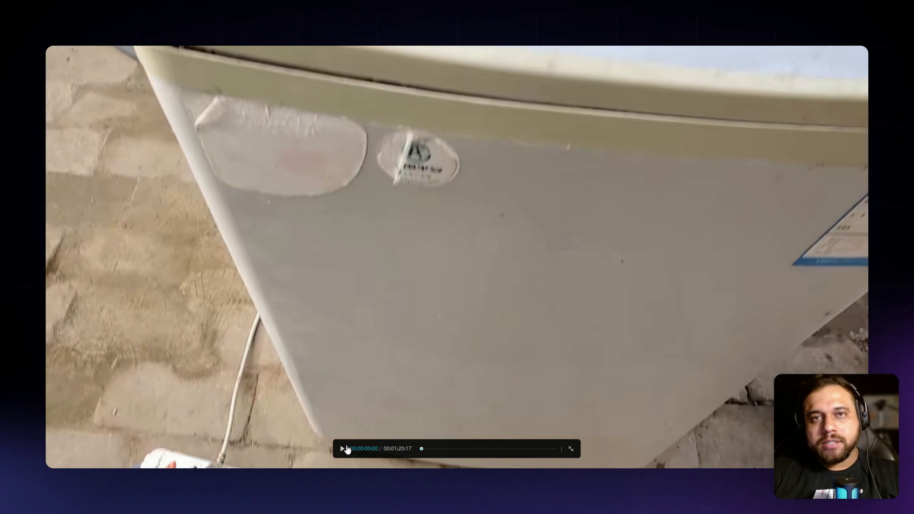
{"action": "left_click", "coordinate": [346, 448]}
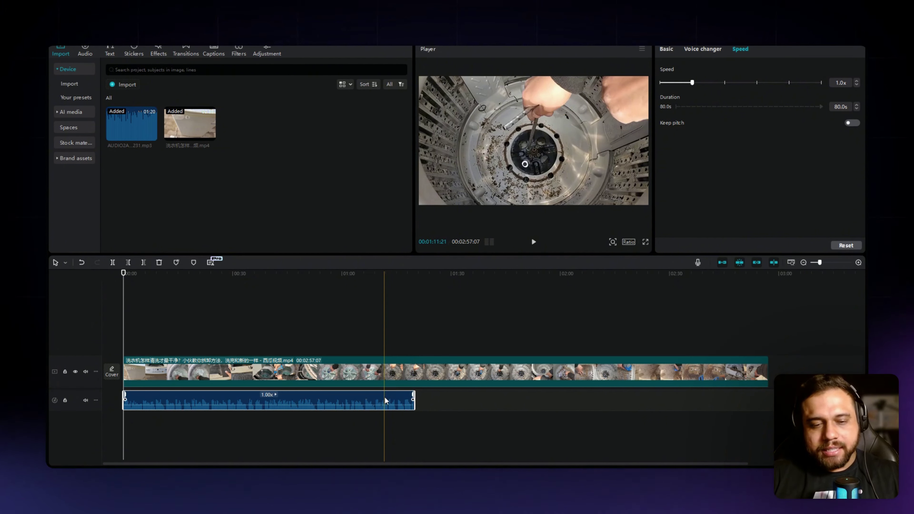
Step: Try slowing the narration clip to 0.6x, preview it from the beginning, and restore its speed to 1.0x
{"action": "left_click_drag", "start_coordinate": [693, 83], "coordinate": [678, 83]}
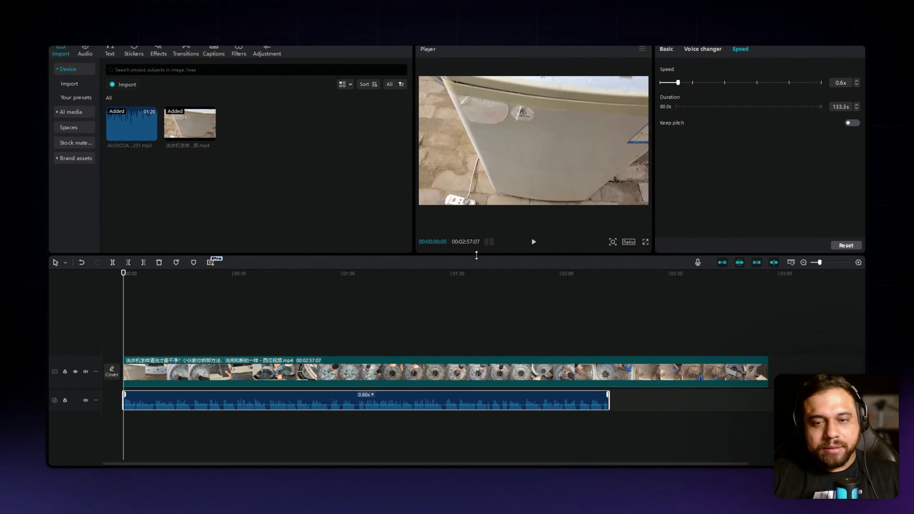
{"action": "left_click", "coordinate": [534, 242]}
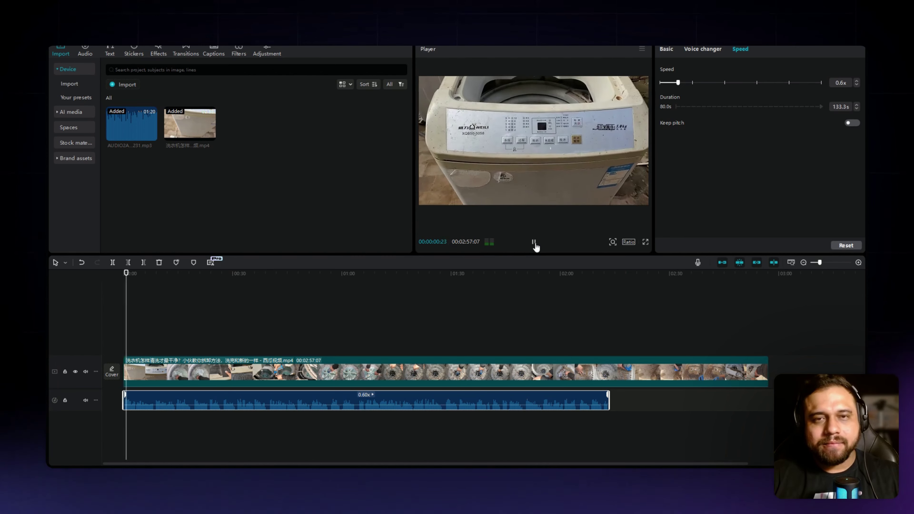
{"action": "left_click", "coordinate": [535, 246]}
{"action": "left_click", "coordinate": [123, 308]}
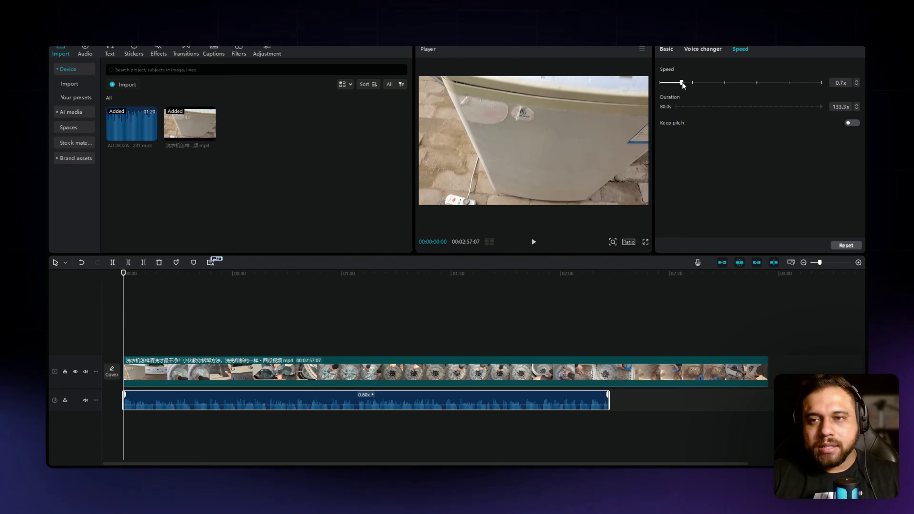
{"action": "left_click_drag", "start_coordinate": [682, 82], "coordinate": [693, 82]}
Step: Select the video clip and play the opening with the narration, pausing at about 17 seconds to compare images with speech
{"action": "left_click", "coordinate": [443, 374]}
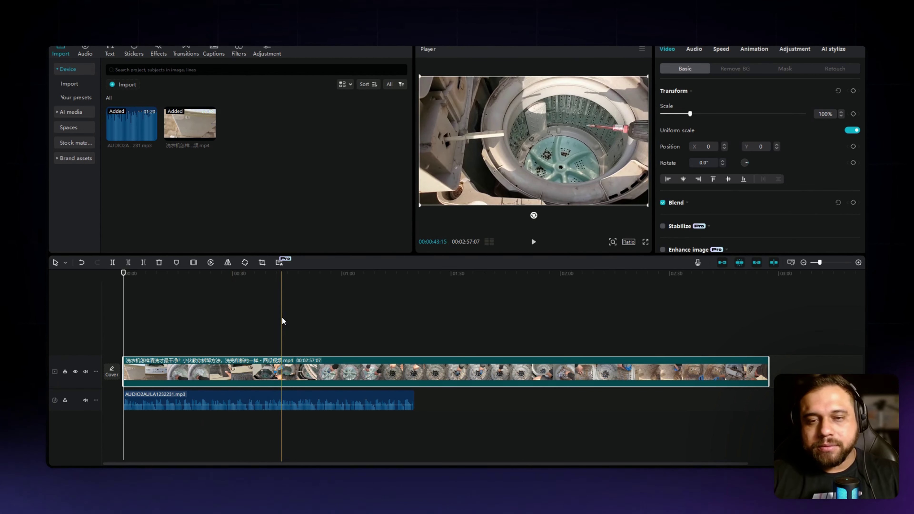
{"action": "left_click", "coordinate": [536, 246]}
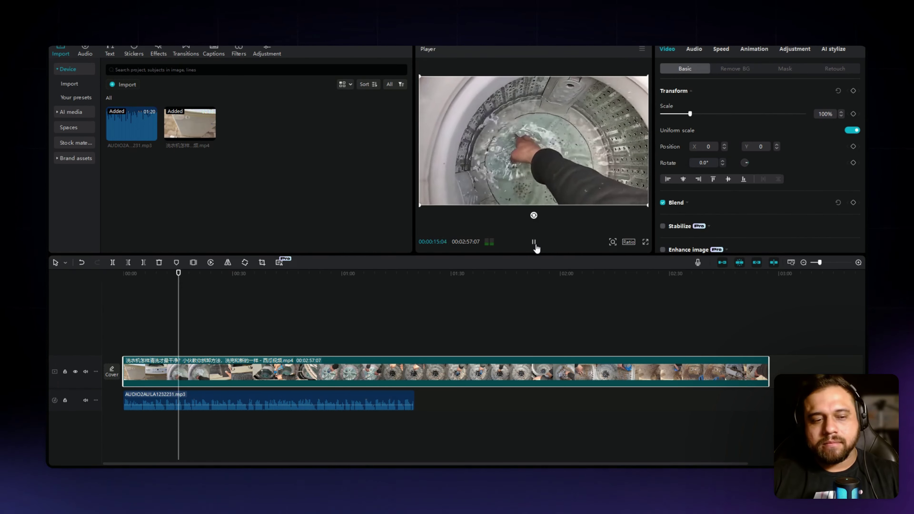
{"action": "left_click", "coordinate": [535, 243]}
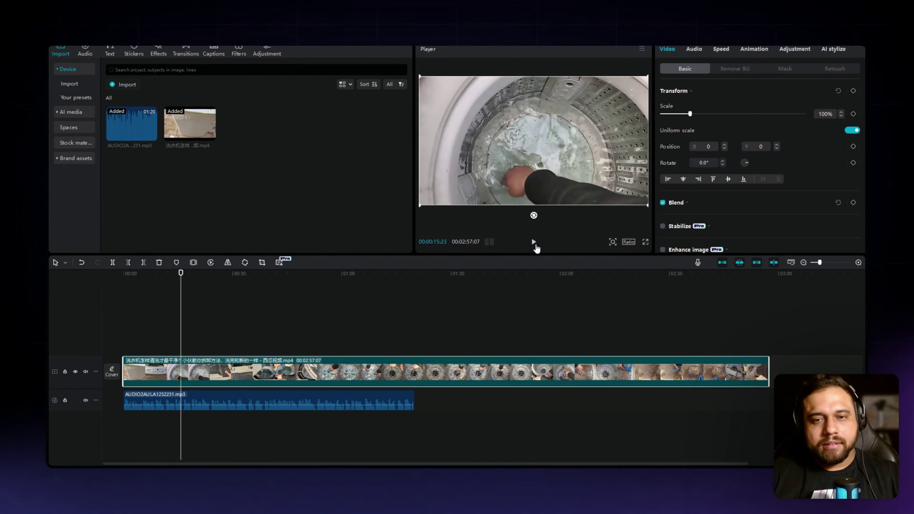
{"action": "left_click", "coordinate": [534, 243]}
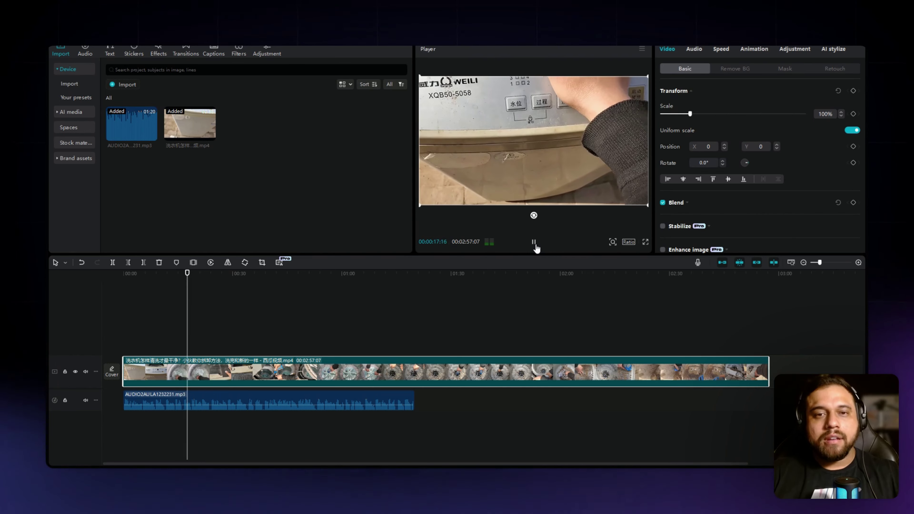
{"action": "left_click", "coordinate": [535, 243]}
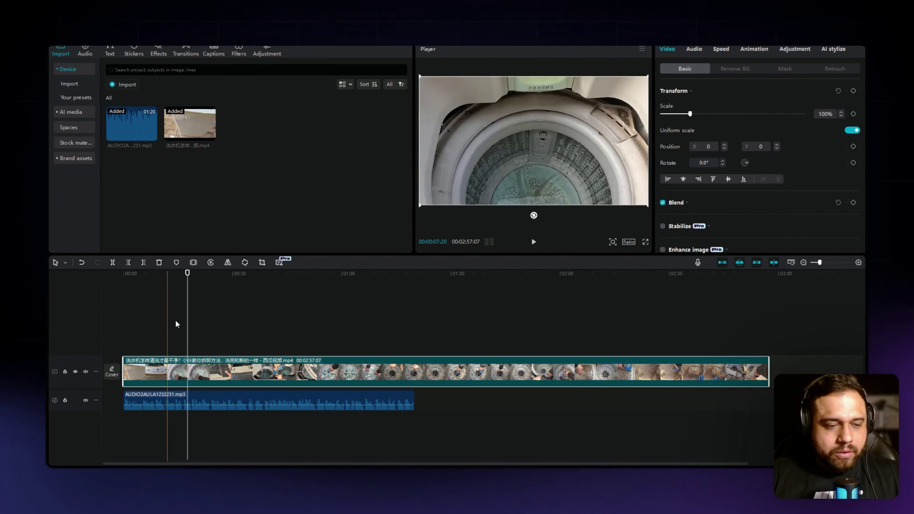
Step: Locate the pause before the next narration phrase around the water-stirring shot and split the narration clip at about 14 seconds
{"action": "scroll", "coordinate": [177, 326], "scroll_direction": "up", "scroll_amount": 2, "text": "ctrl"}
{"action": "left_click_drag", "start_coordinate": [177, 331], "coordinate": [150, 336]}
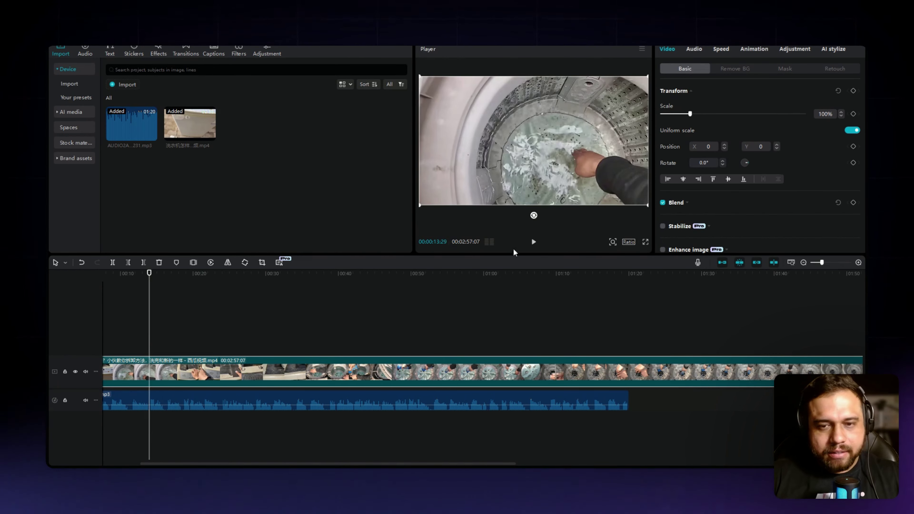
{"action": "left_click", "coordinate": [534, 242]}
{"action": "left_click", "coordinate": [533, 242]}
{"action": "scroll", "coordinate": [172, 367], "scroll_direction": "up", "scroll_amount": 4, "text": "ctrl"}
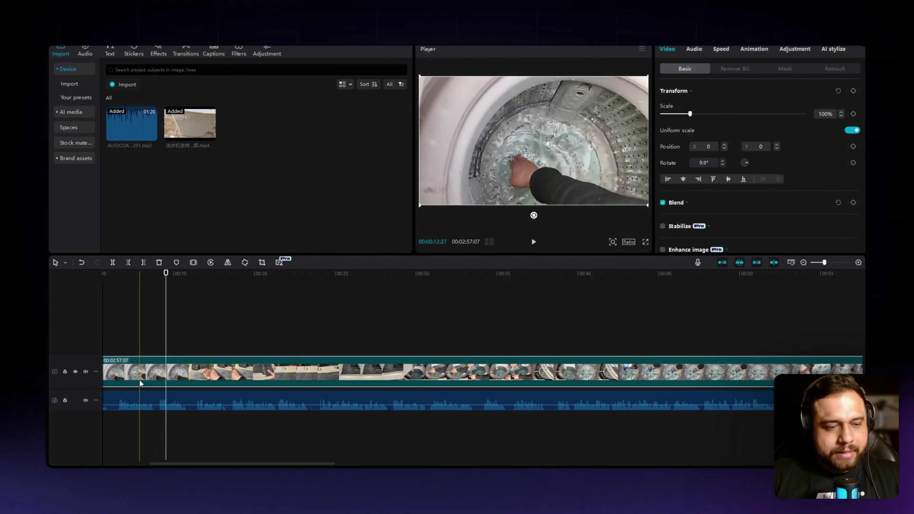
{"action": "scroll", "coordinate": [172, 366], "scroll_direction": "up", "scroll_amount": 3, "text": "ctrl"}
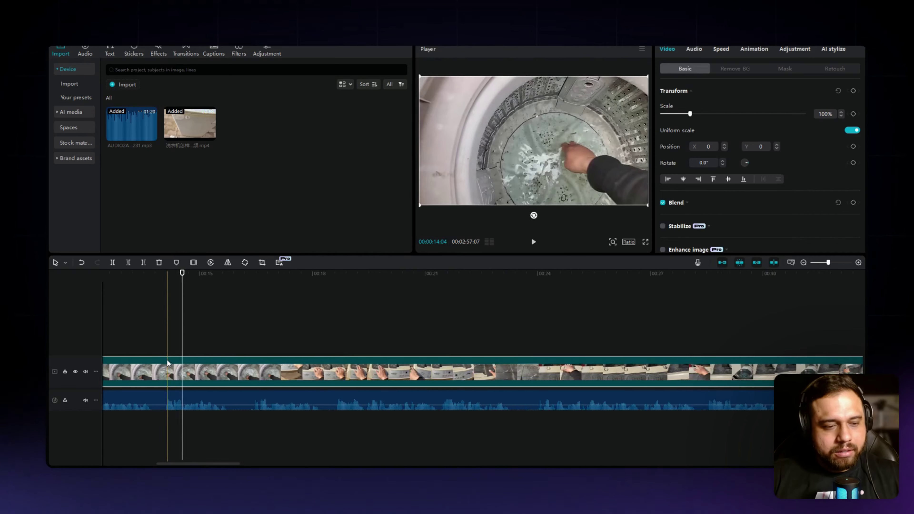
{"action": "left_click", "coordinate": [161, 331]}
{"action": "left_click", "coordinate": [167, 401]}
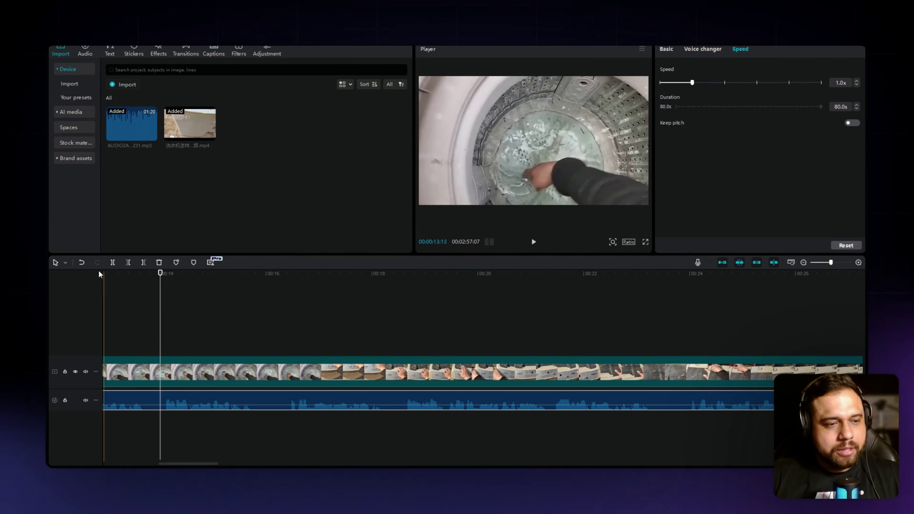
{"action": "left_click", "coordinate": [112, 262]}
Step: Shift the second part of the narration to start at about 17 seconds, where the control-panel shot begins
{"action": "scroll", "coordinate": [226, 349], "scroll_direction": "down", "scroll_amount": 5, "text": "ctrl"}
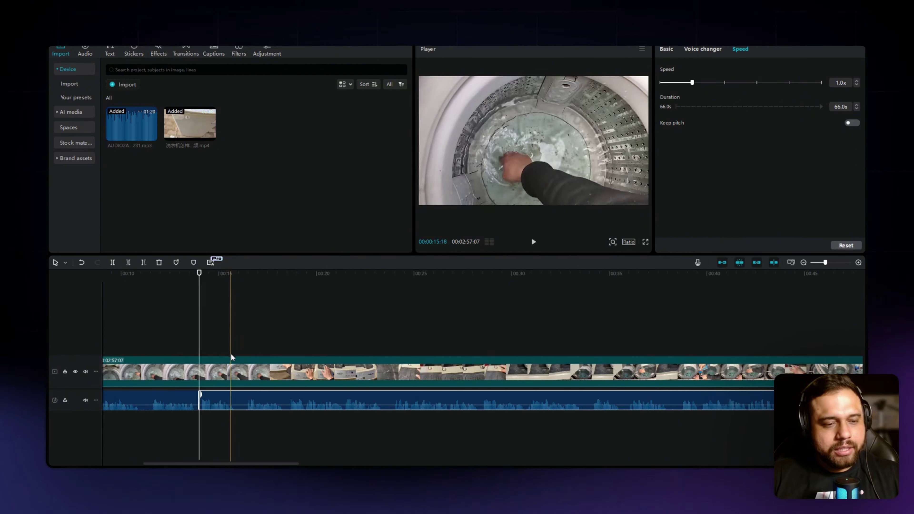
{"action": "scroll", "coordinate": [251, 360], "scroll_direction": "down", "scroll_amount": 3, "text": "ctrl"}
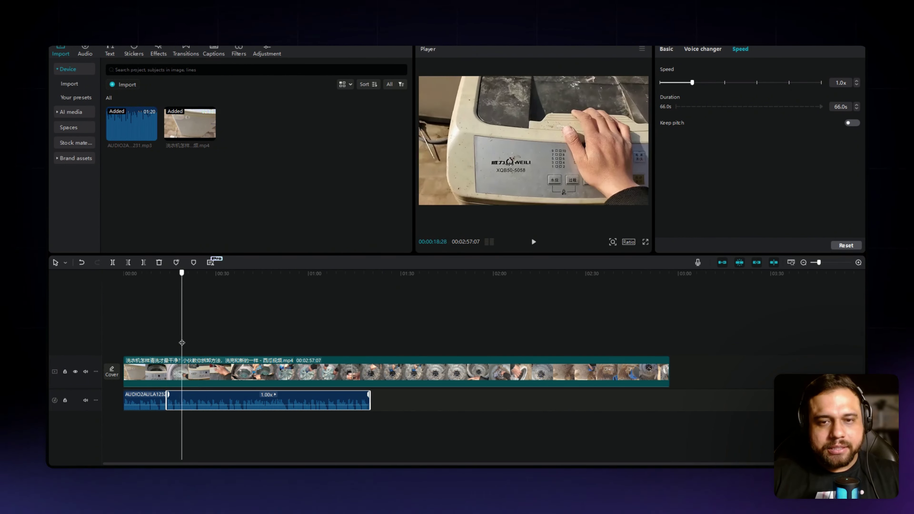
{"action": "left_click", "coordinate": [176, 344]}
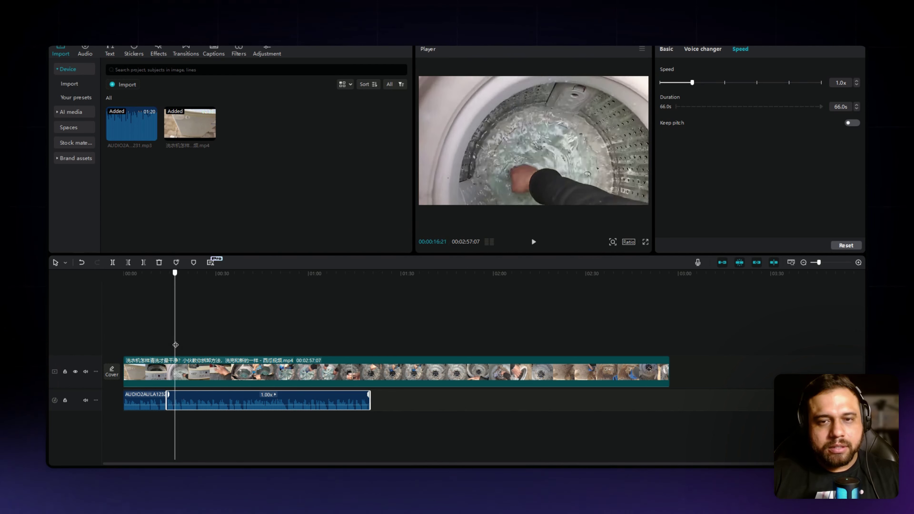
{"action": "left_click_drag", "start_coordinate": [206, 403], "coordinate": [216, 403]}
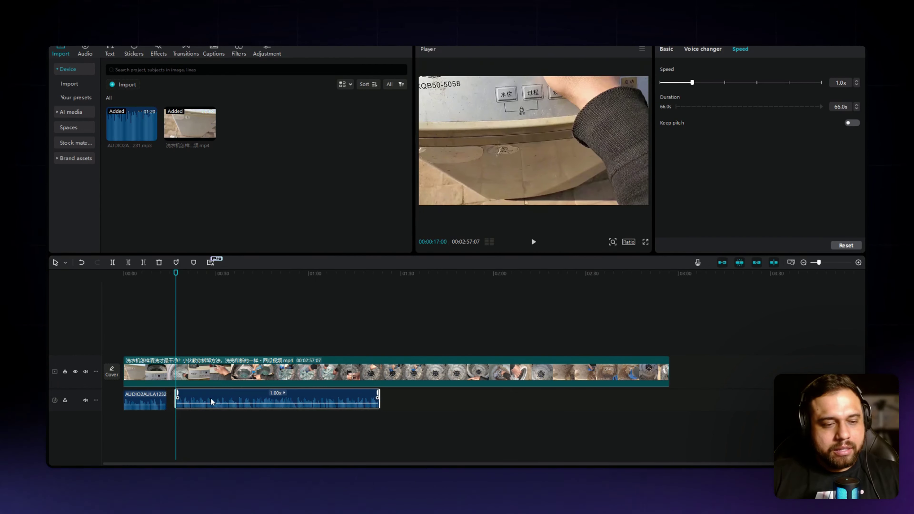
Step: Play across the gap between the two narration parts from about 15 seconds to check the speech against the control-panel shot
{"action": "left_click", "coordinate": [169, 324]}
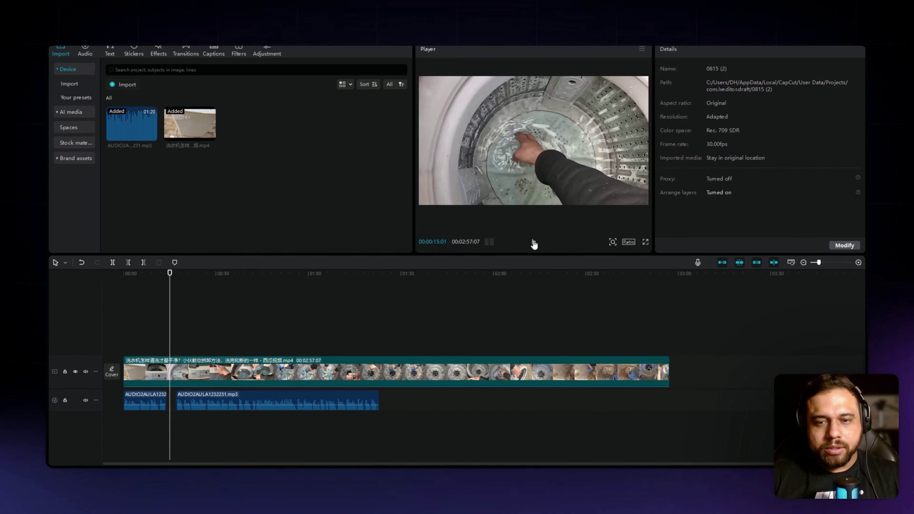
{"action": "left_click", "coordinate": [535, 244]}
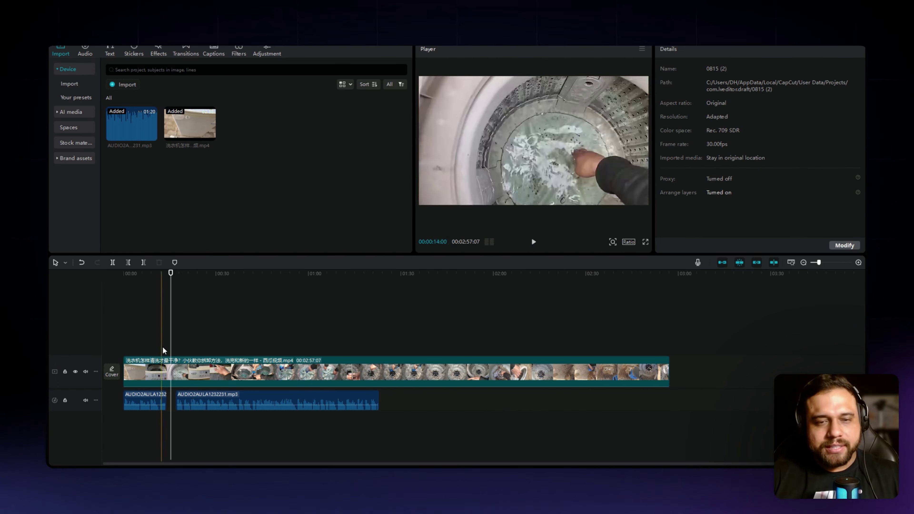
{"action": "left_click", "coordinate": [534, 244]}
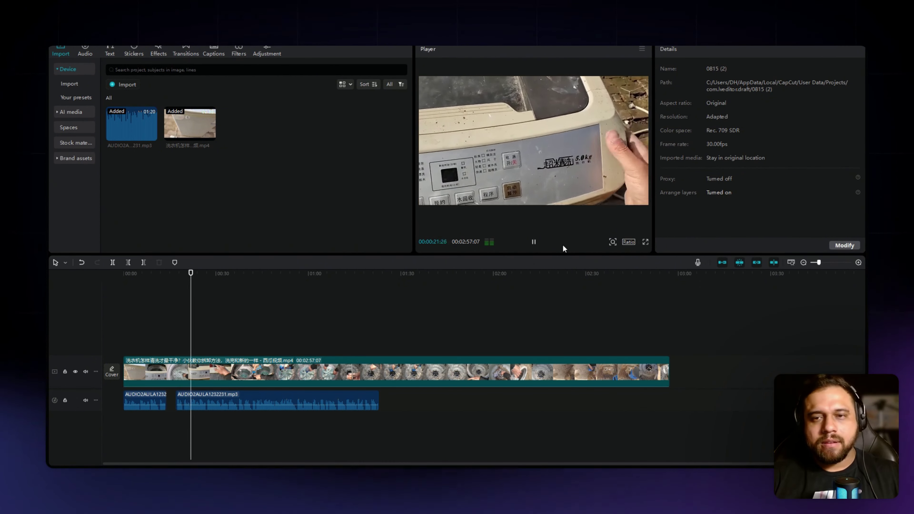
{"action": "left_click", "coordinate": [534, 243]}
Step: Continue the playback to about 56 seconds, pausing to compare narration with footage, and scrub back to about 46 seconds
{"action": "left_click", "coordinate": [534, 243]}
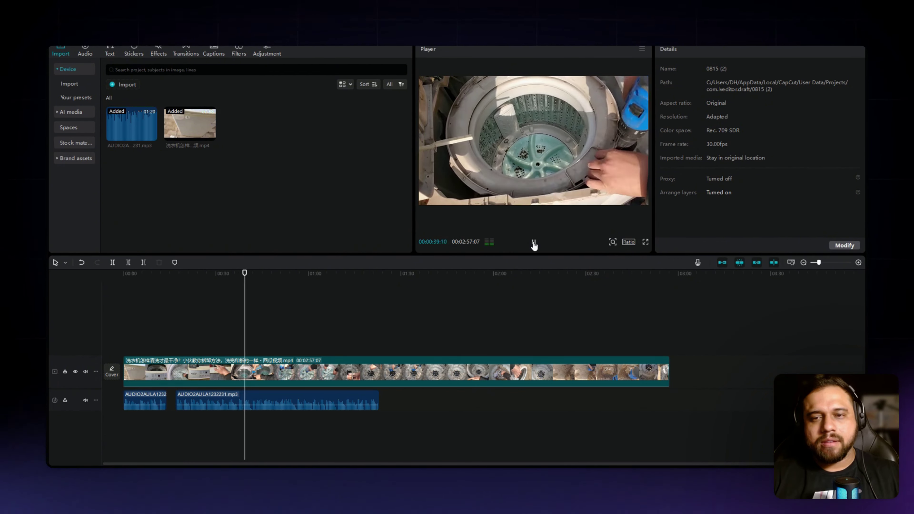
{"action": "left_click", "coordinate": [534, 242]}
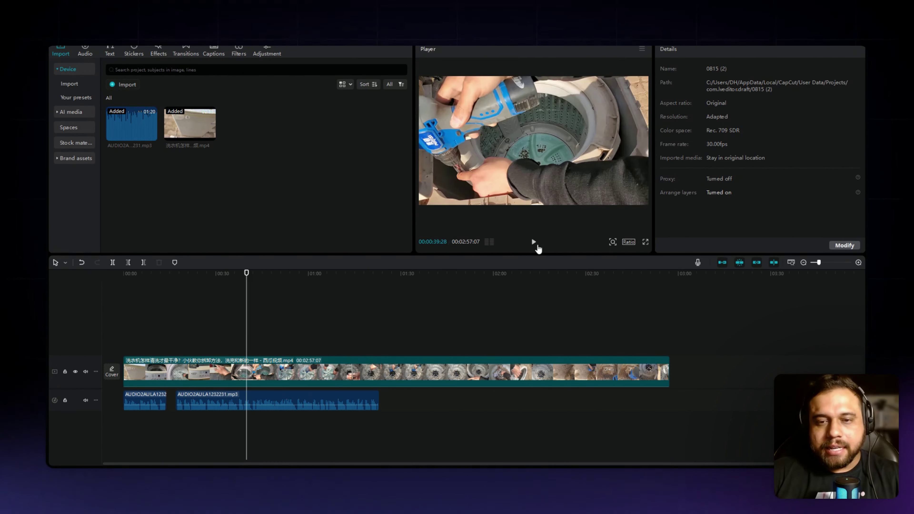
{"action": "left_click", "coordinate": [535, 243]}
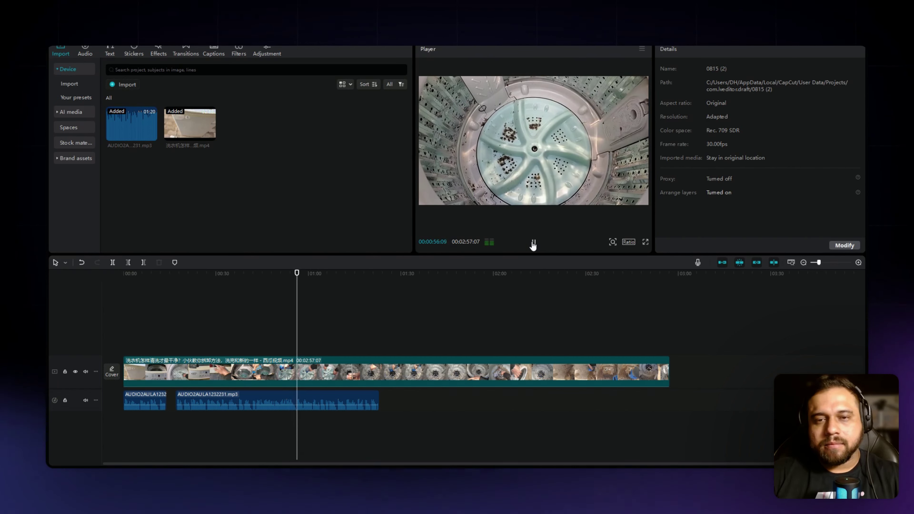
{"action": "left_click", "coordinate": [533, 243]}
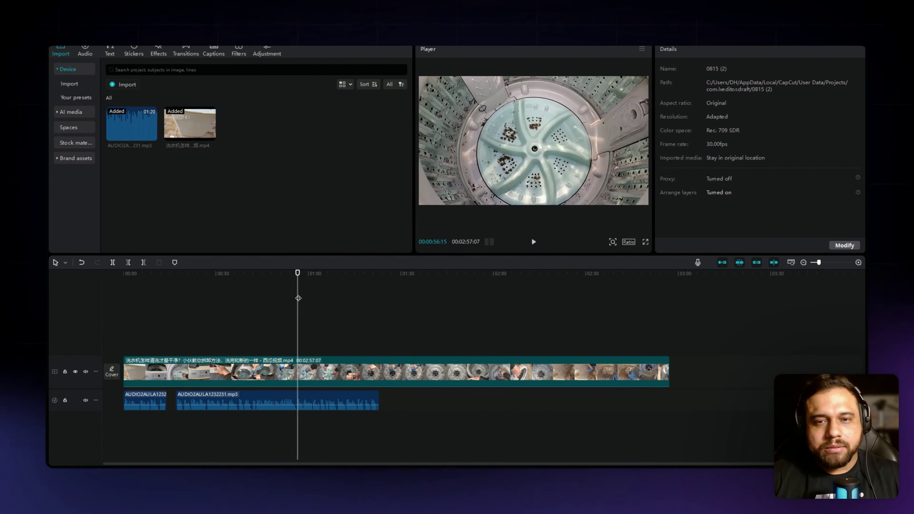
{"action": "left_click_drag", "start_coordinate": [298, 300], "coordinate": [266, 302]}
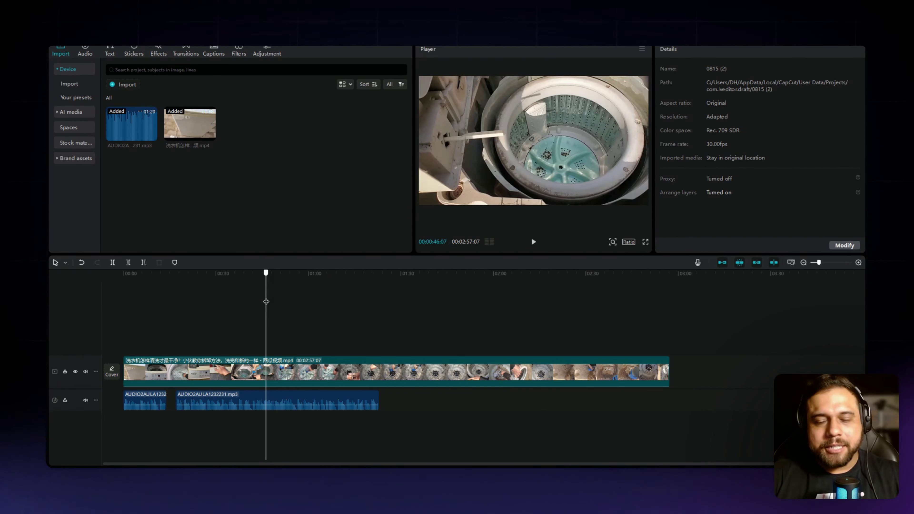
{"action": "left_click_drag", "start_coordinate": [266, 302], "coordinate": [270, 302]}
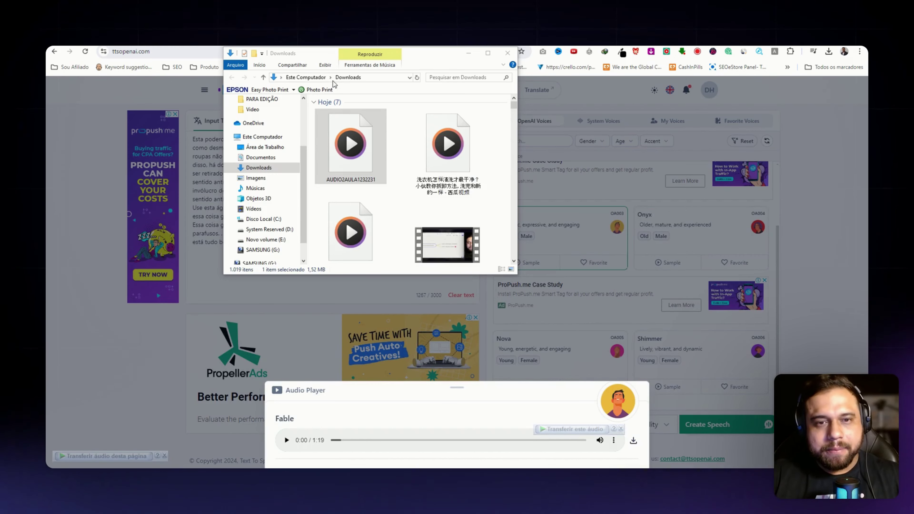
Step: Minimise the Downloads window, switch to the Miro mind map, and review the project stages from finding content to editing video with narration
{"action": "left_click", "coordinate": [468, 53]}
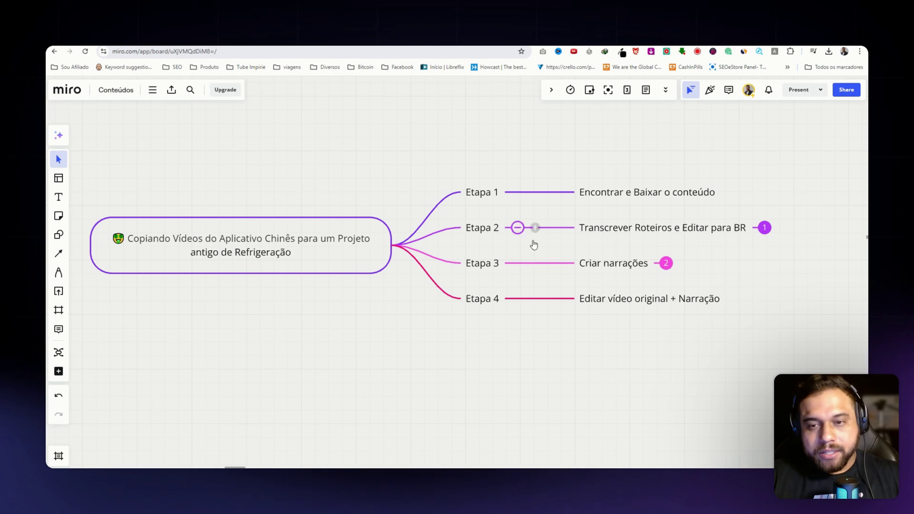
{"action": "scroll", "coordinate": [716, 320], "scroll_direction": "right", "scroll_amount": 2}
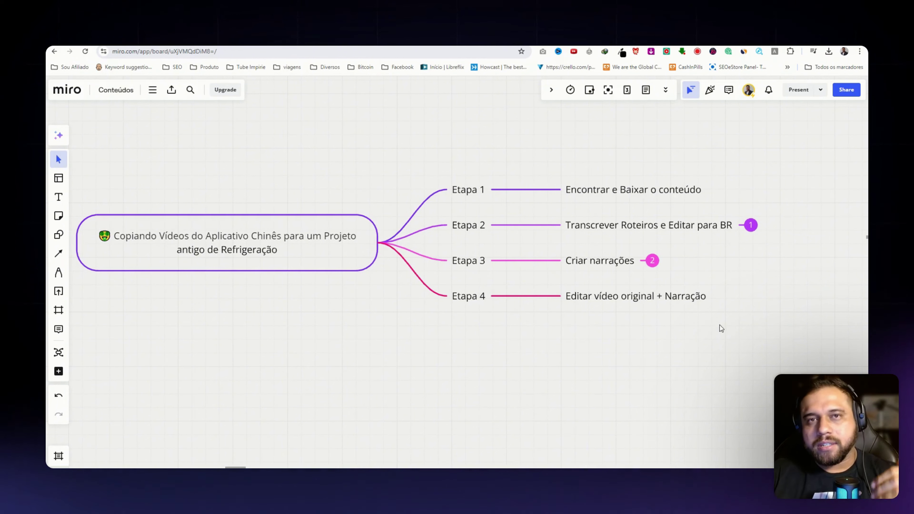
{"action": "scroll", "coordinate": [746, 326], "scroll_direction": "left", "scroll_amount": 2}
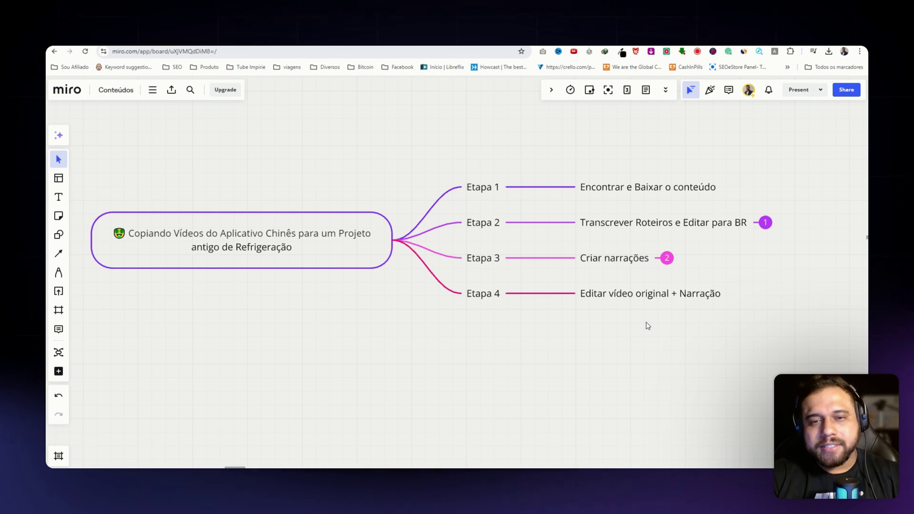
{"action": "left_click", "coordinate": [625, 183]}
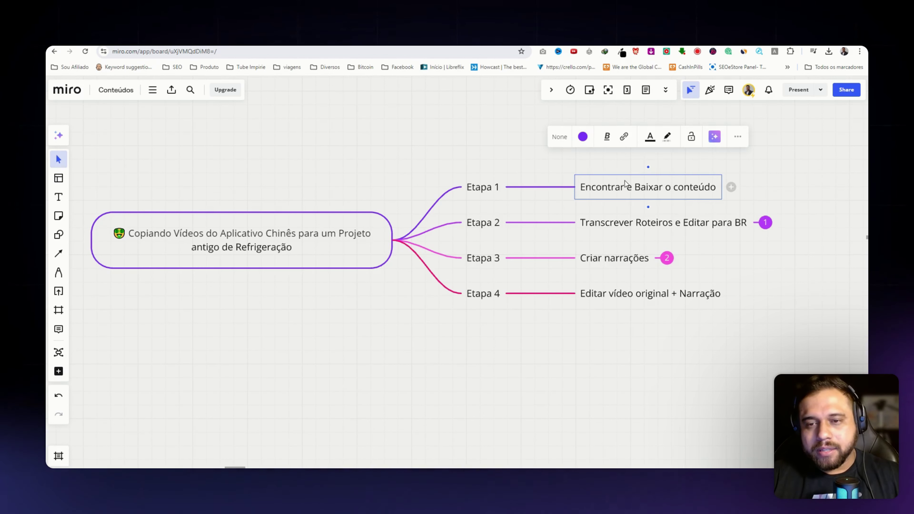
{"action": "left_click", "coordinate": [622, 230]}
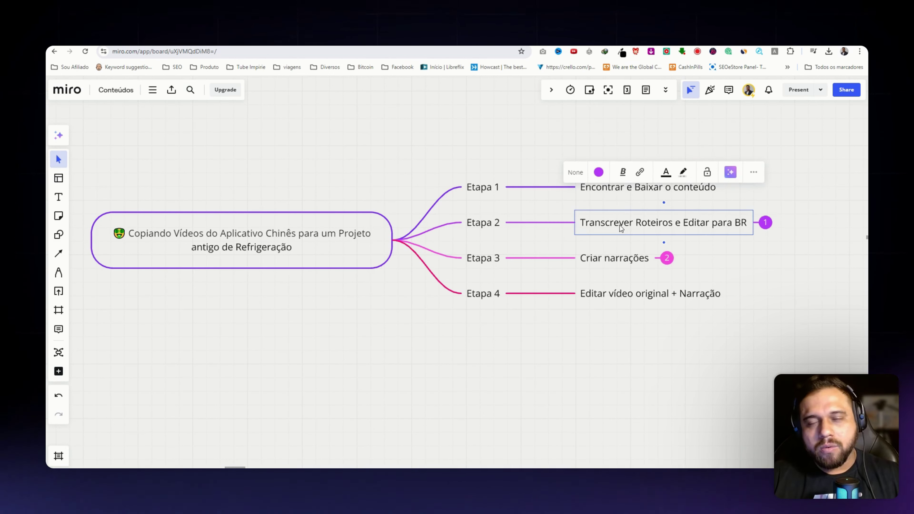